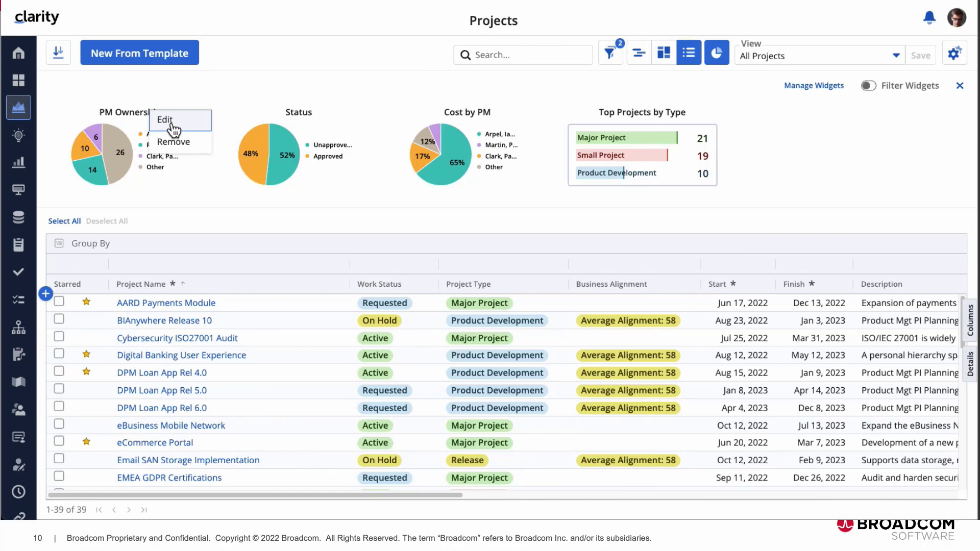
Review the PM Ownership pie chart's edit settings and its available Type options, leaving without saving
click(169, 121)
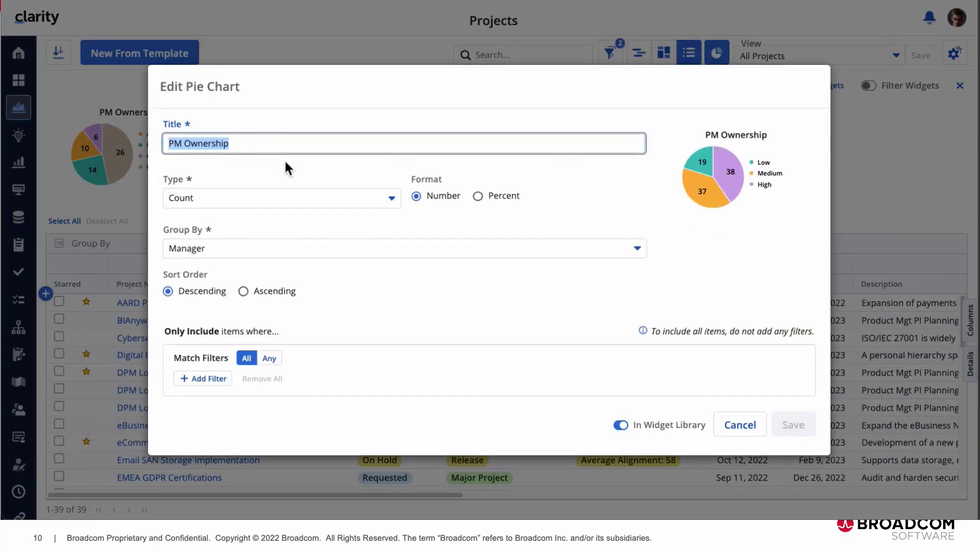
click(340, 185)
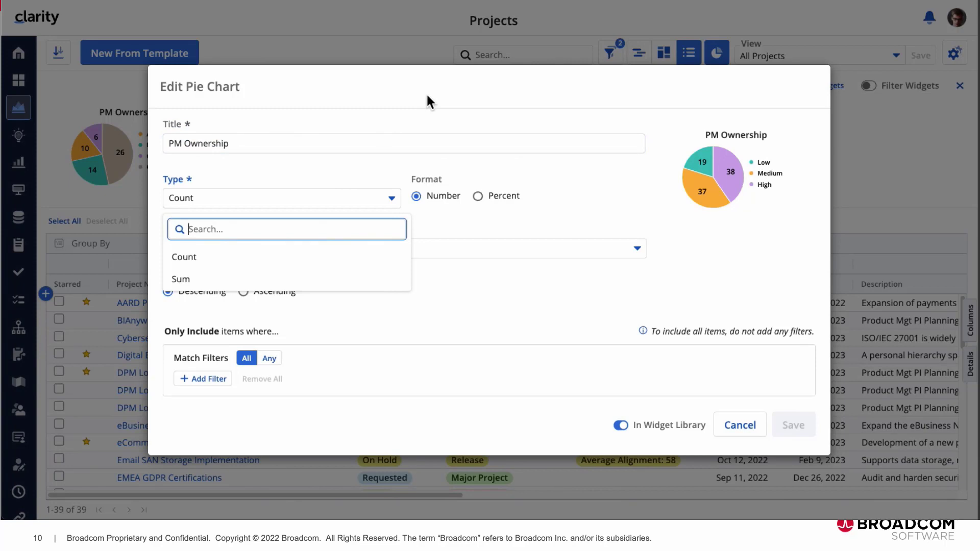
click(506, 308)
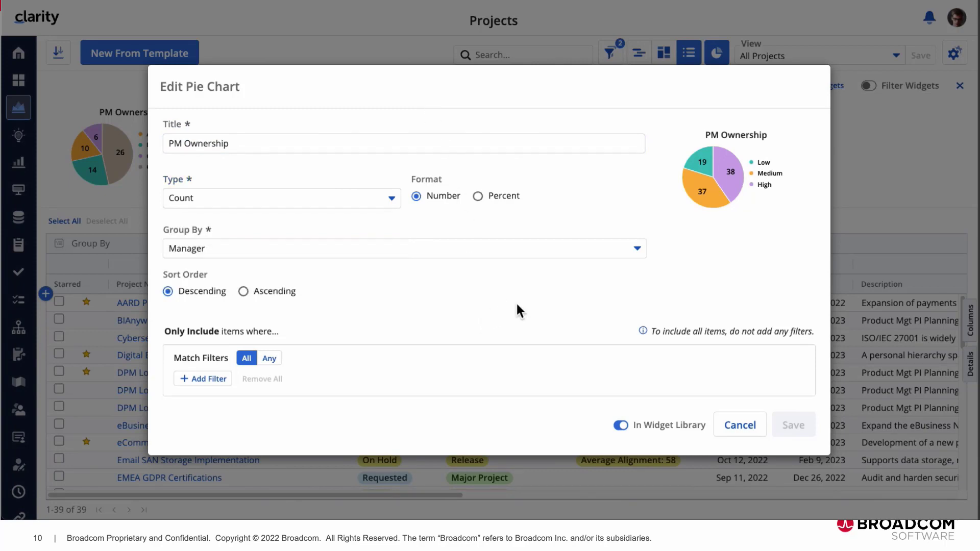
click(754, 432)
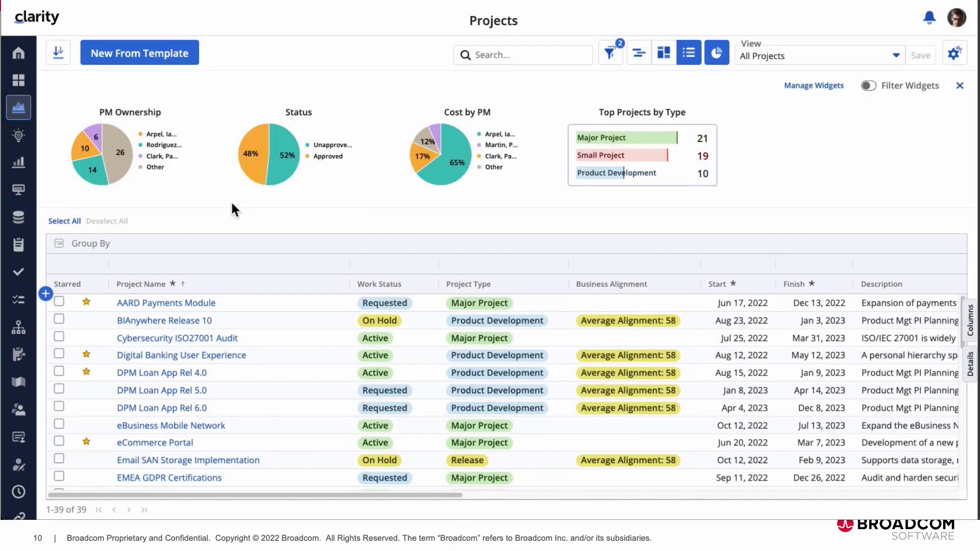
Remove the PM Ownership widget from the Projects page and close the widgets area
click(176, 116)
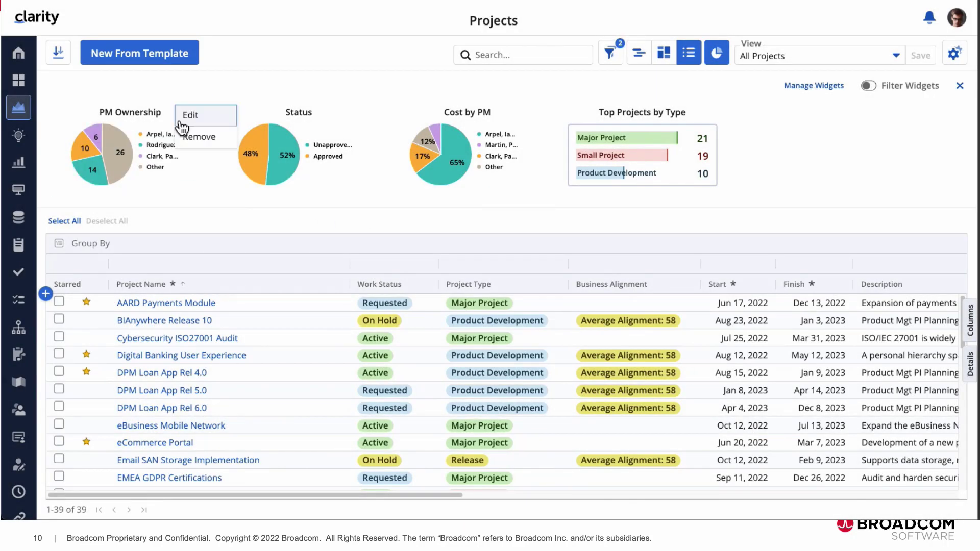
click(204, 137)
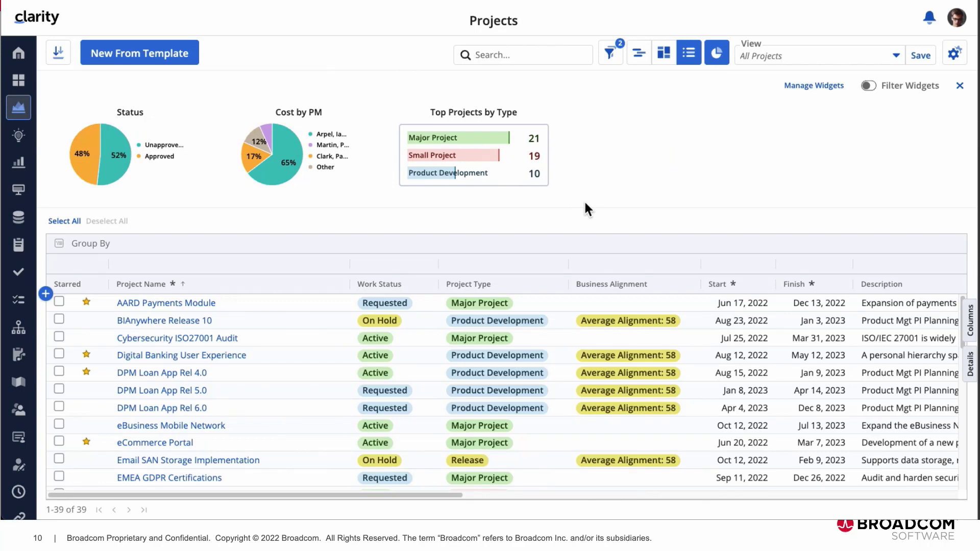
click(959, 86)
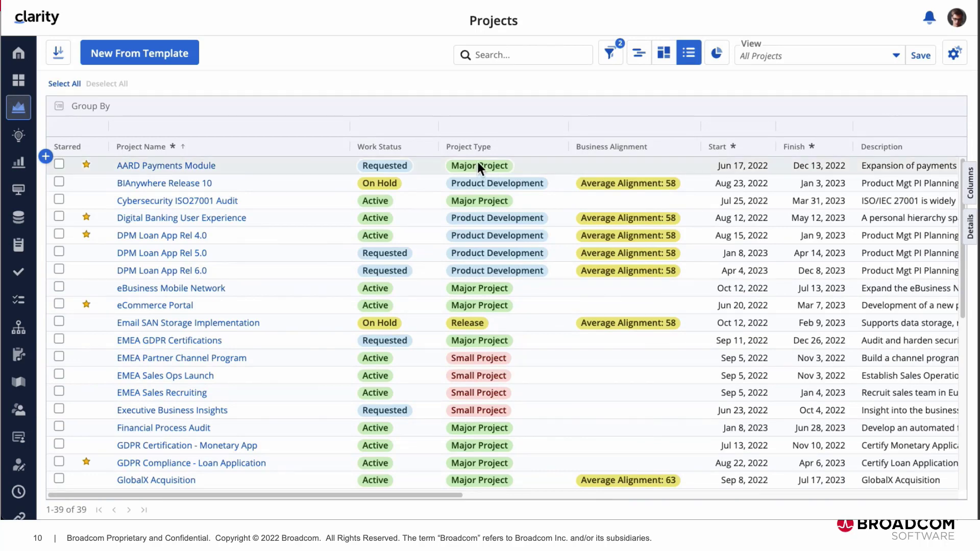
Group the All Projects grid by Project Type
click(554, 148)
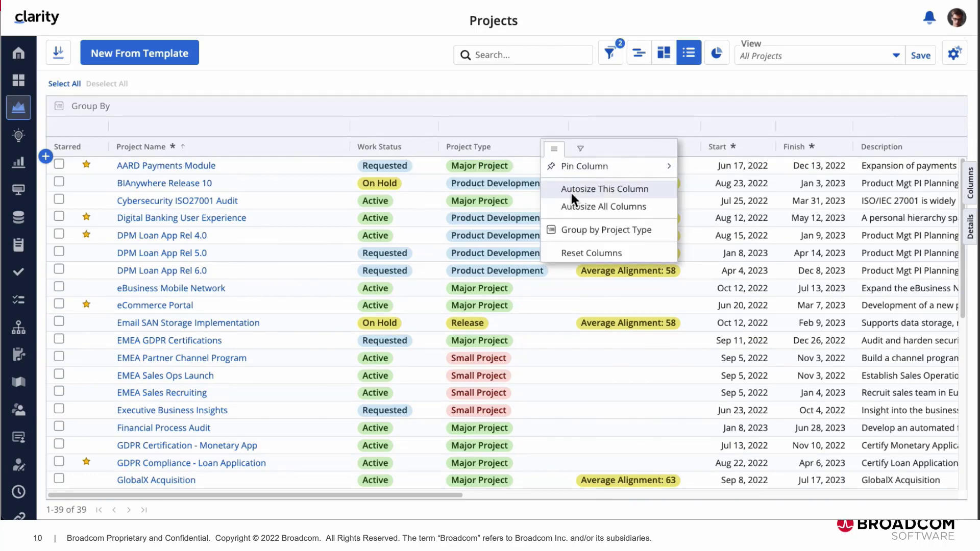
click(594, 232)
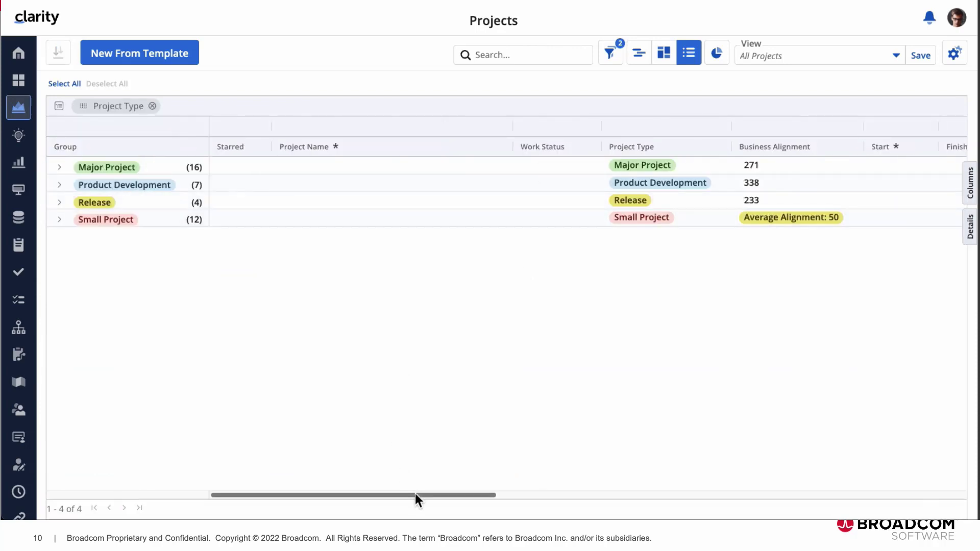
Set the ETC column's value aggregation to Max in the grouped projects grid
drag(416, 493, 740, 489)
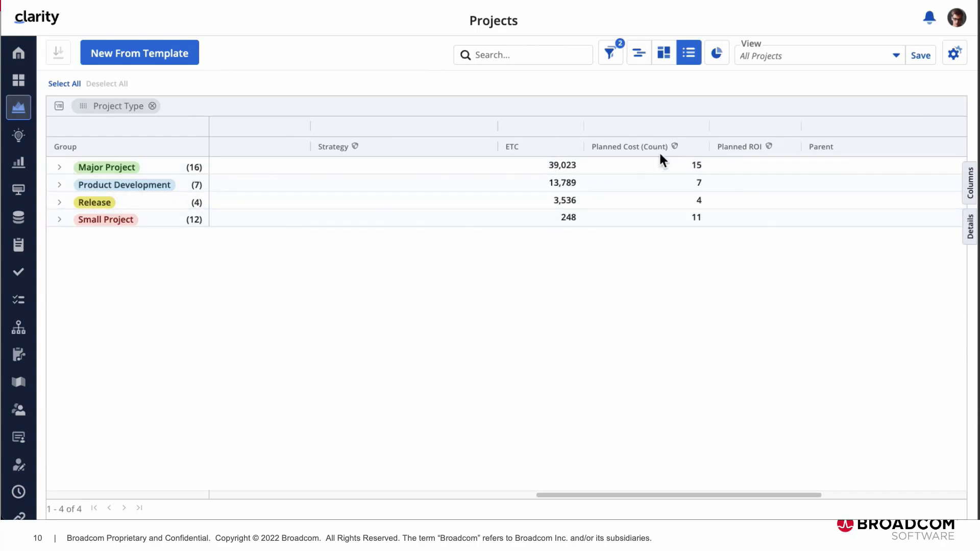
click(695, 147)
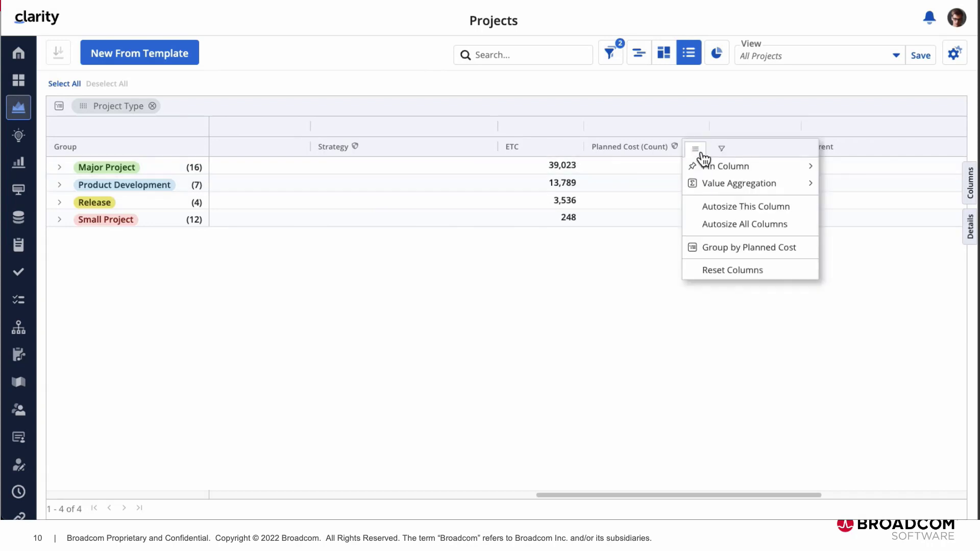
mouse_move(707, 187)
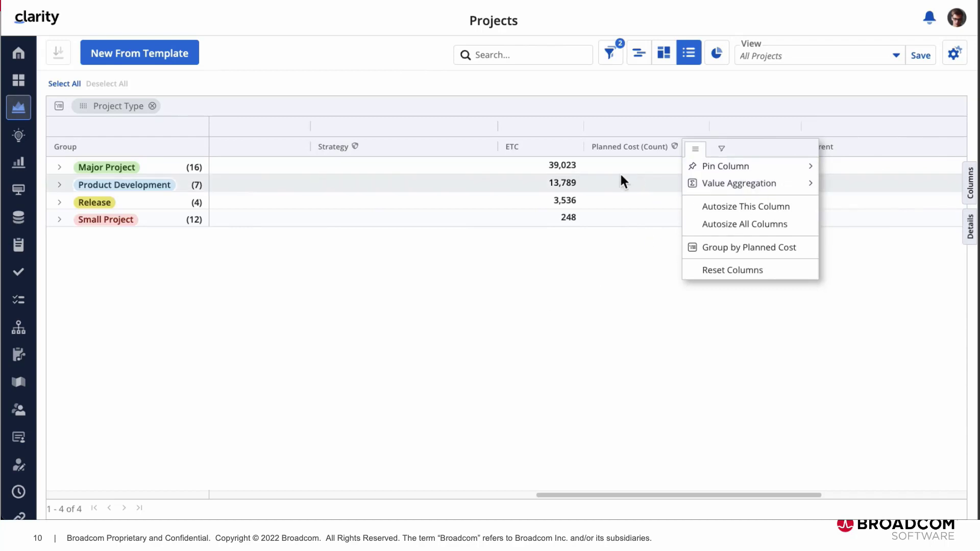
click(570, 144)
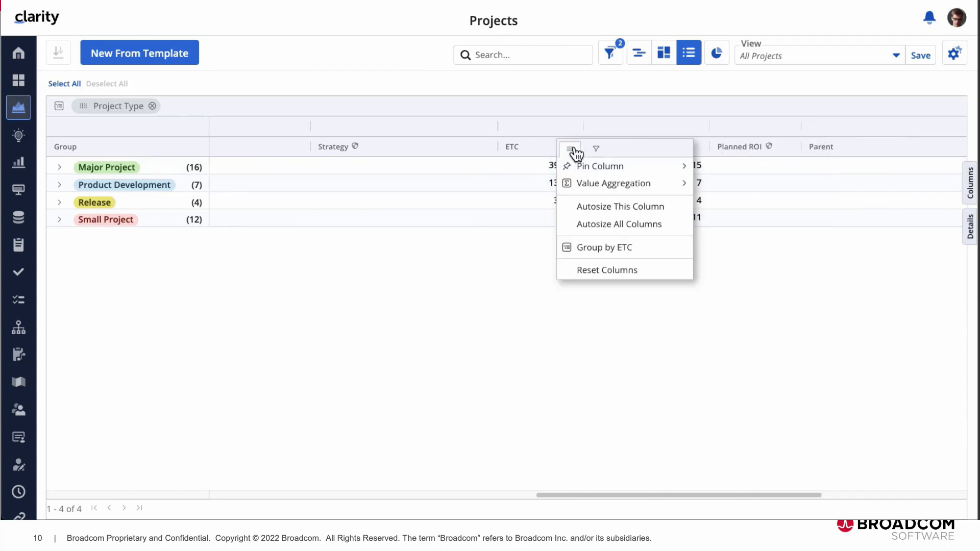
mouse_move(598, 182)
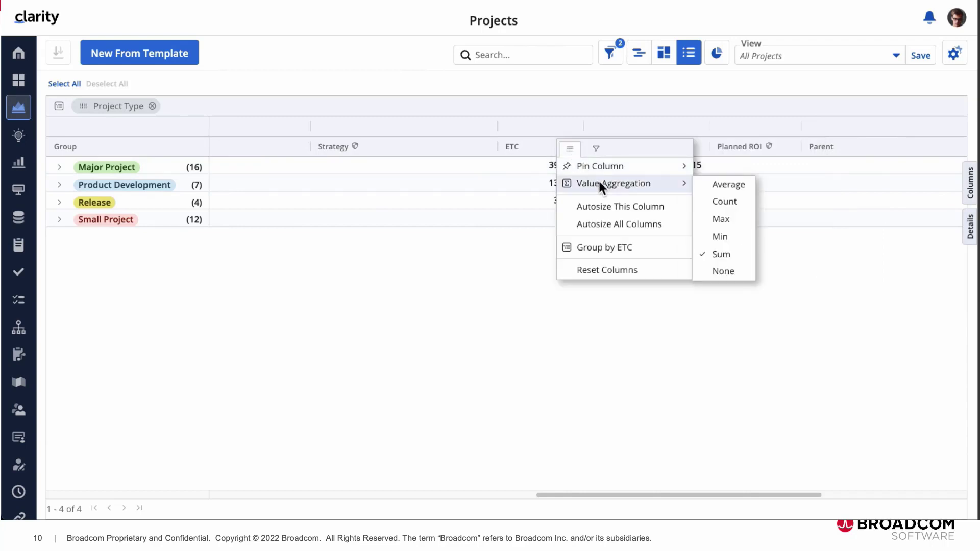
click(724, 222)
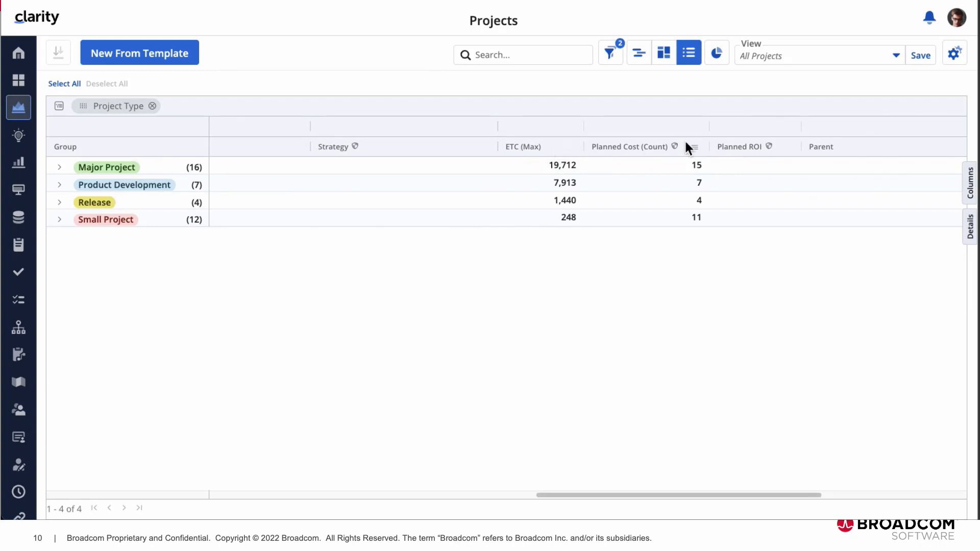
Set the Planned ROI column's value aggregation to Average
click(788, 149)
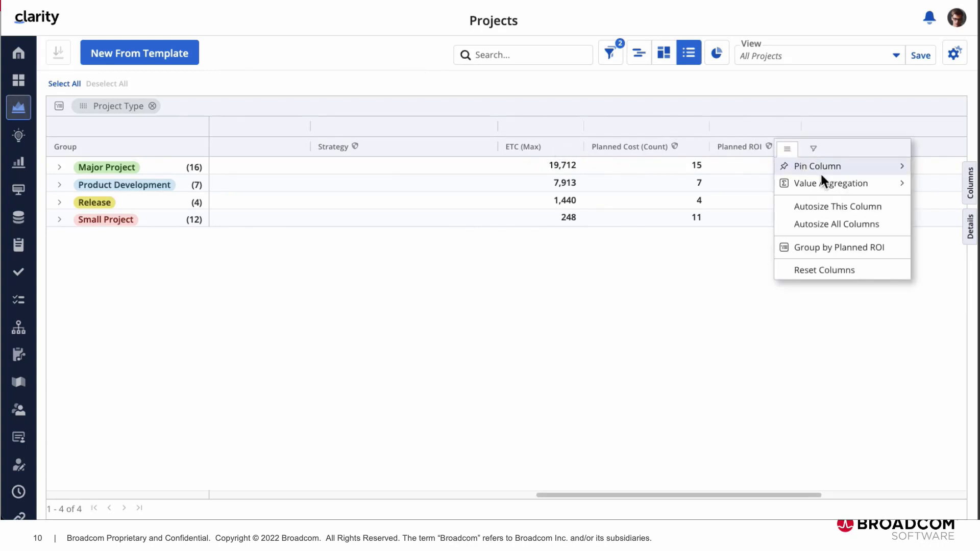
mouse_move(825, 182)
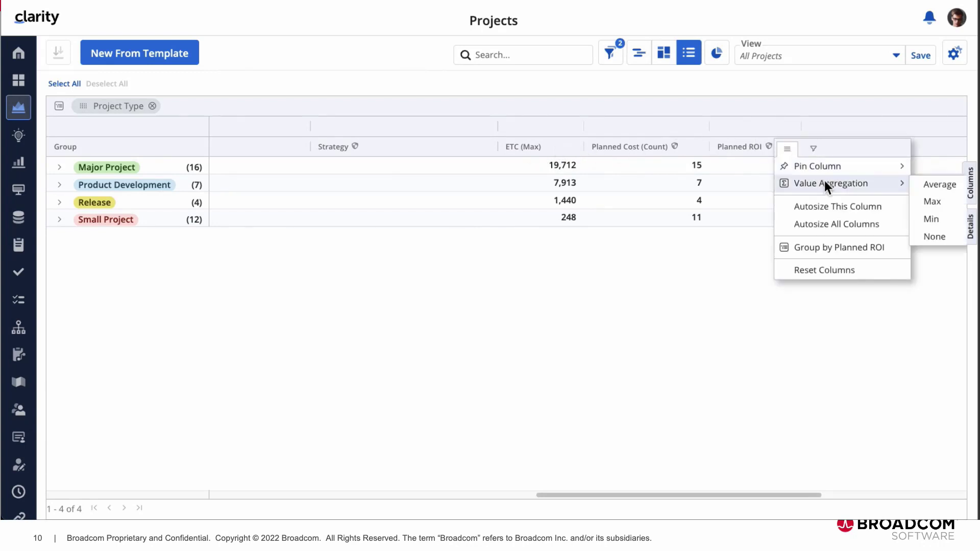
click(930, 184)
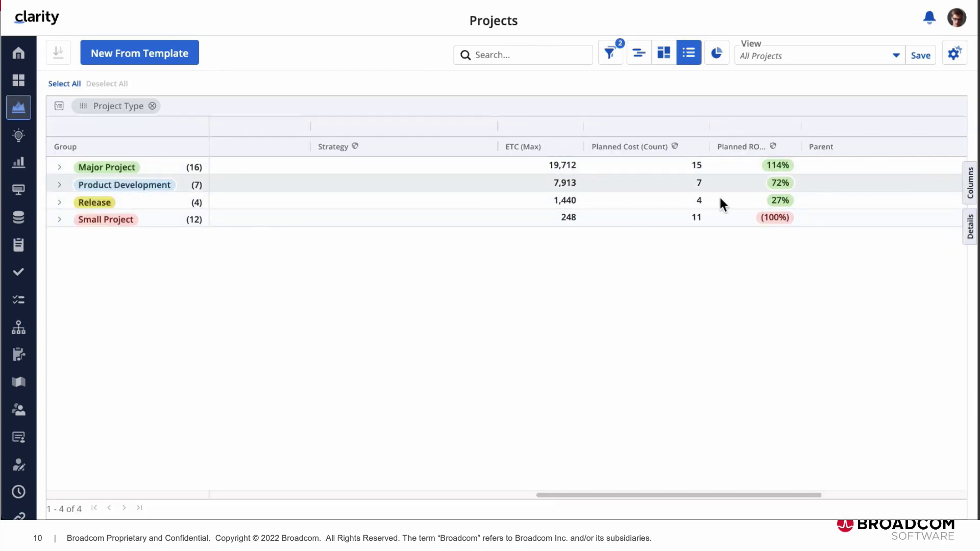
Expand the Major Project group and set the ETC column's value aggregation to Sum
click(59, 168)
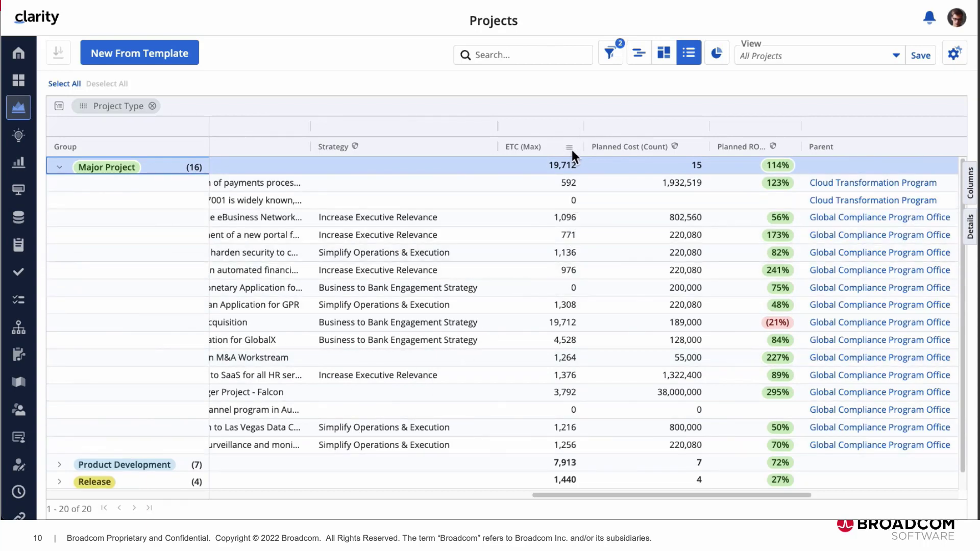
click(569, 148)
mouse_move(611, 189)
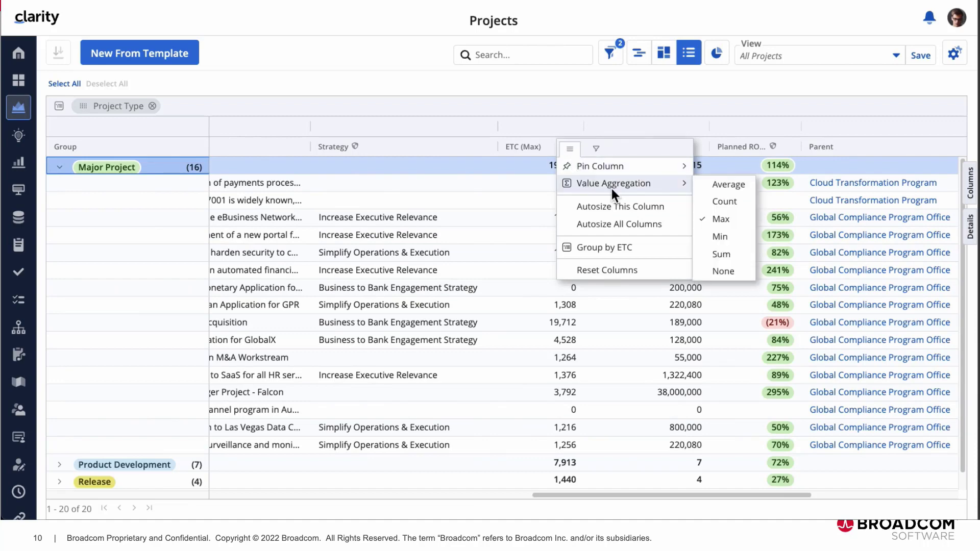
mouse_move(676, 184)
click(732, 255)
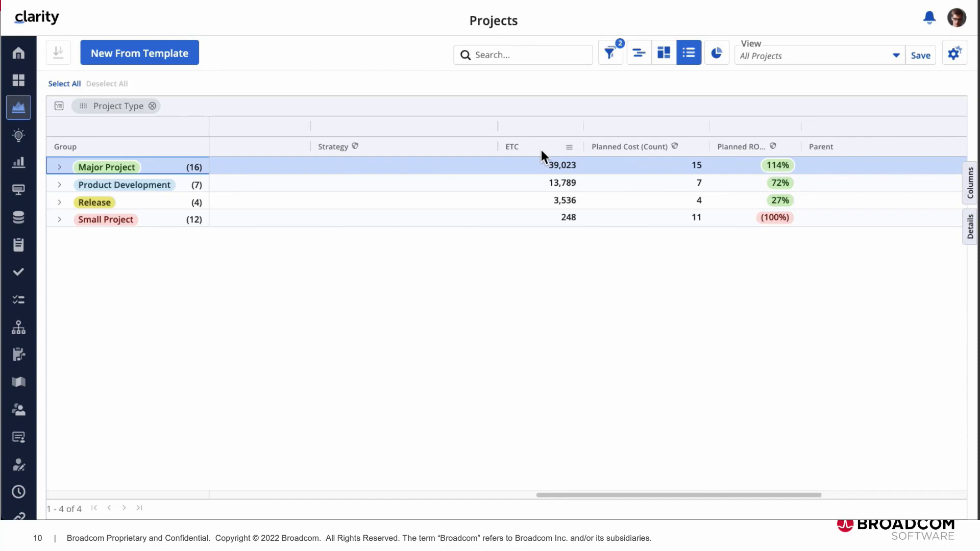
Set the ETC column's value aggregation to None
click(573, 149)
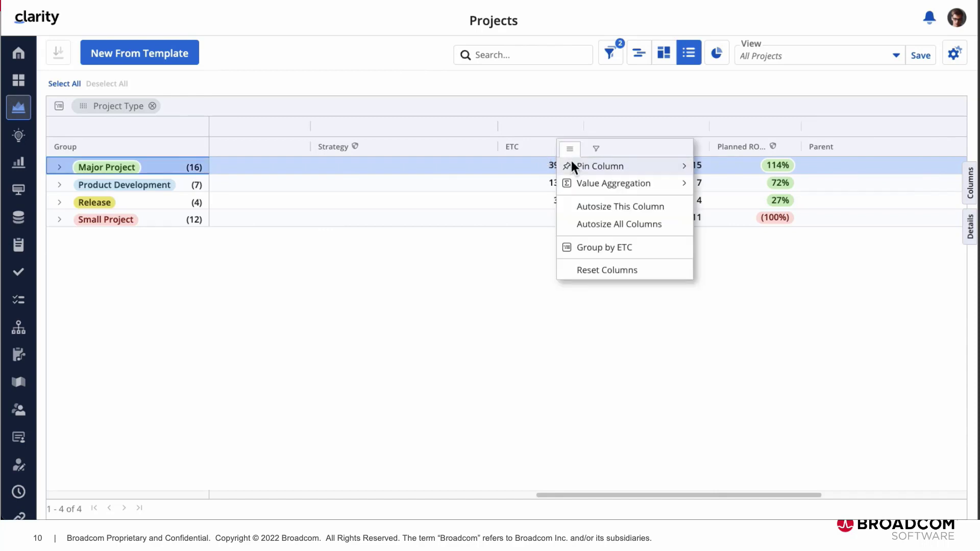
mouse_move(598, 182)
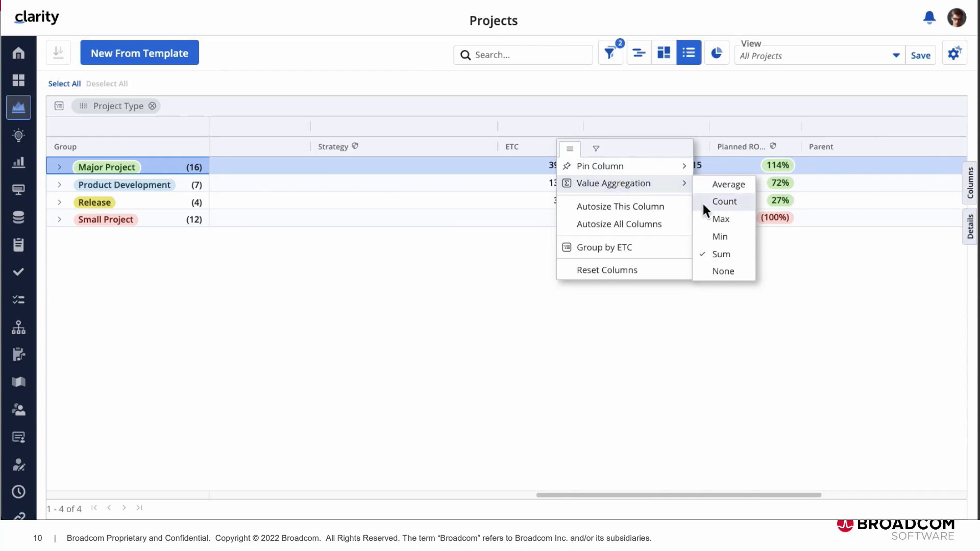
click(724, 275)
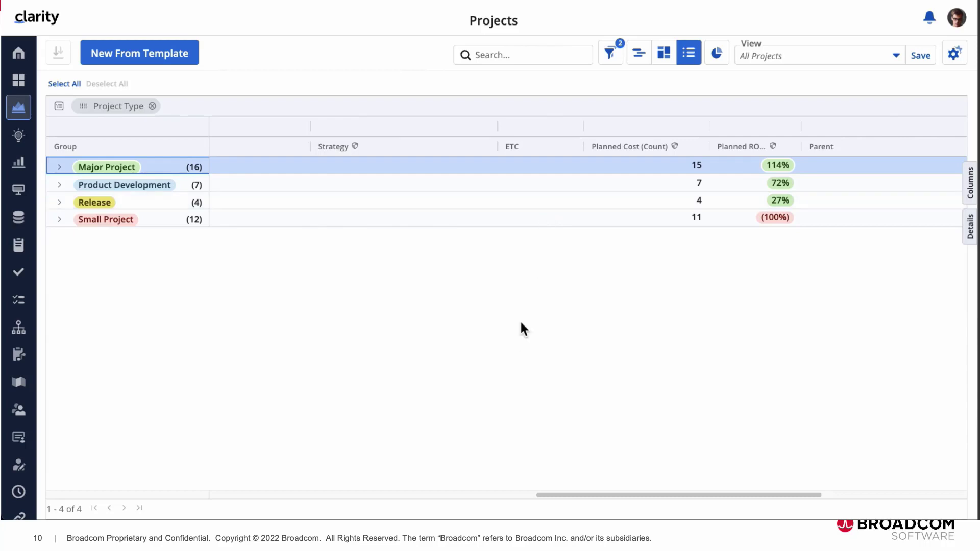
Switch to the Cost and Benefit view and group its projects by Project Type
click(896, 57)
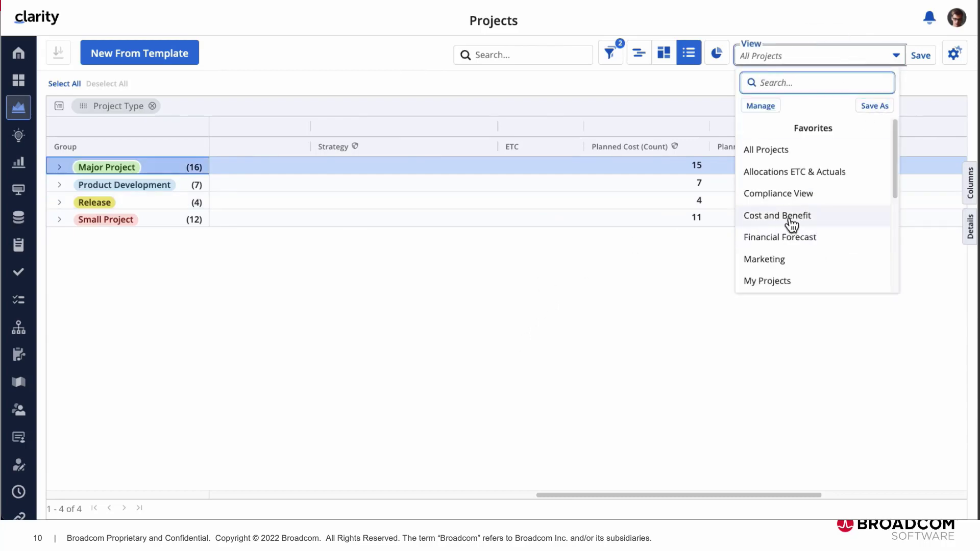
click(790, 217)
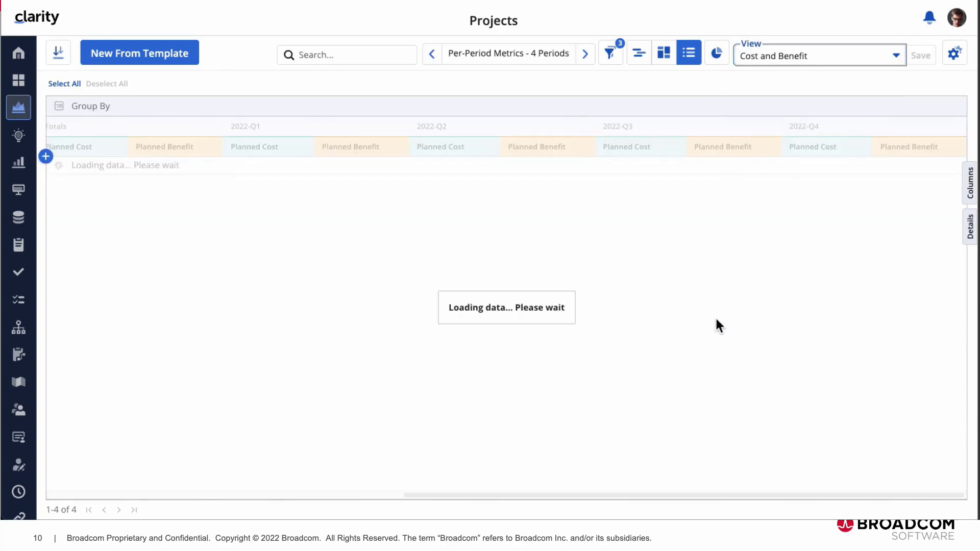
drag(499, 494, 338, 495)
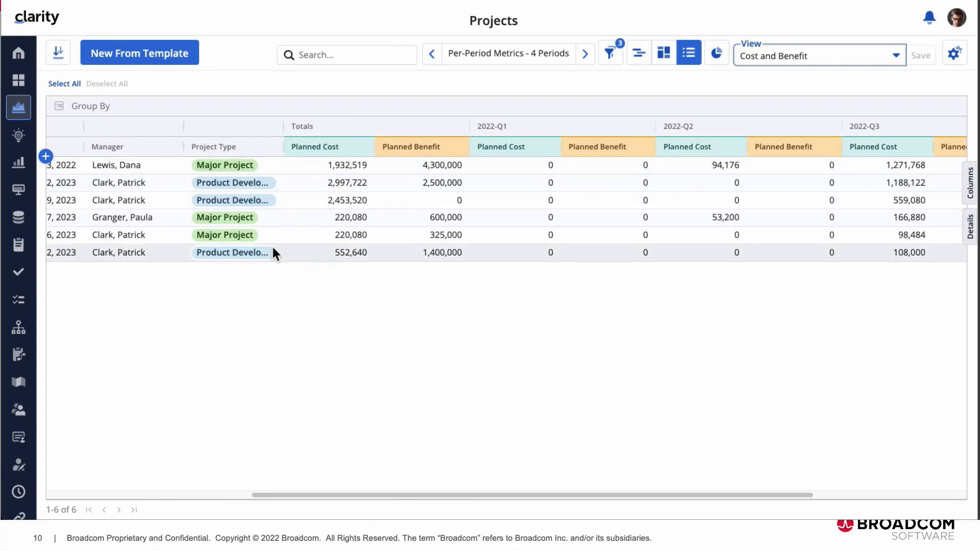
click(269, 148)
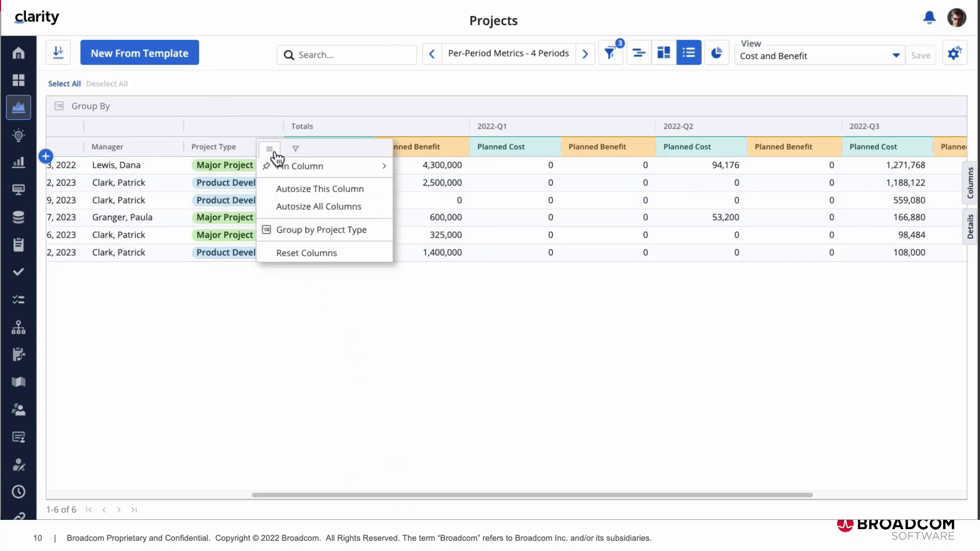
click(304, 228)
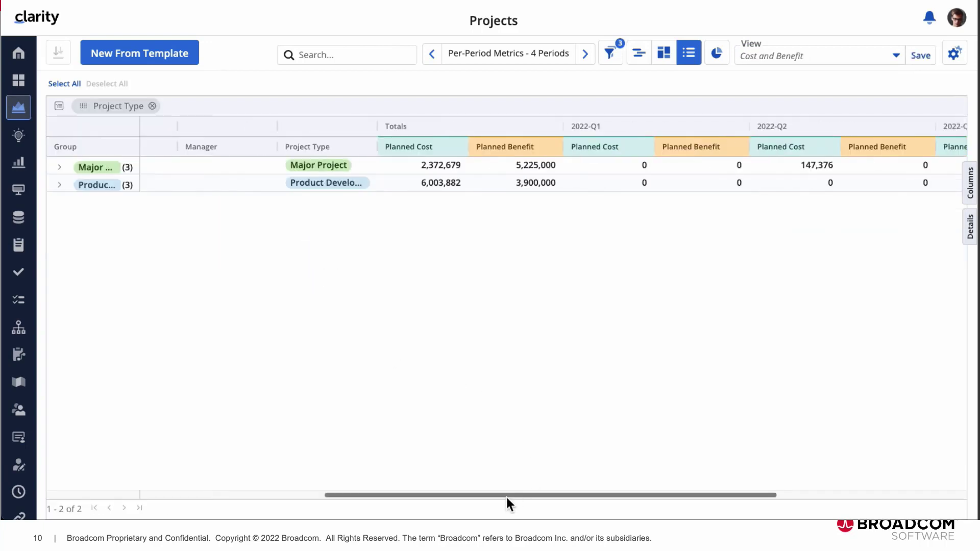
Set the value aggregation of the Planned Cost column under Totals to None
drag(485, 496, 449, 495)
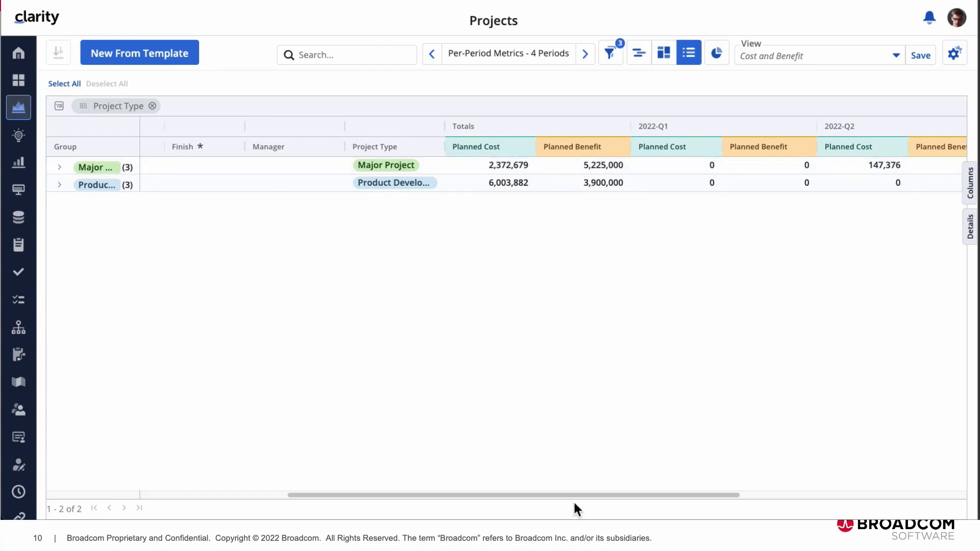
drag(571, 497, 665, 505)
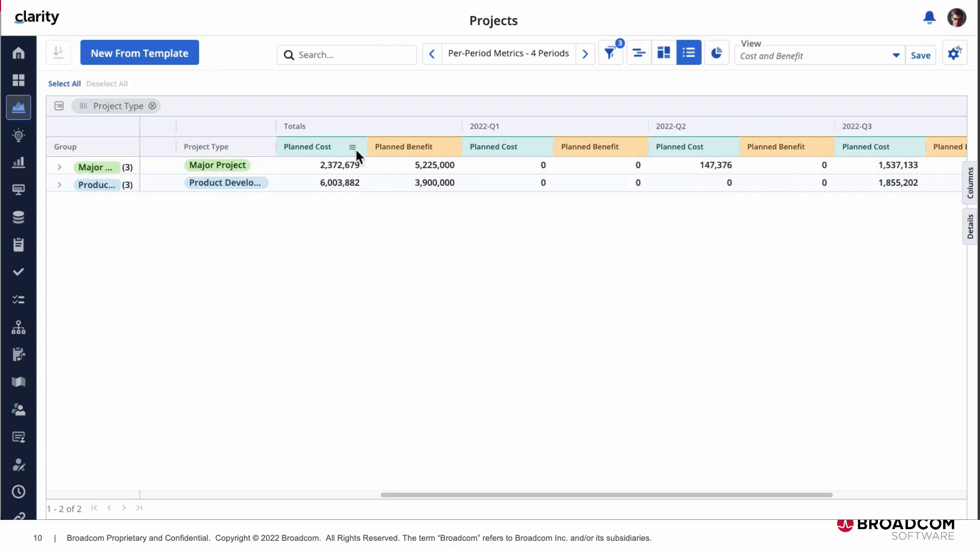
click(355, 148)
mouse_move(378, 183)
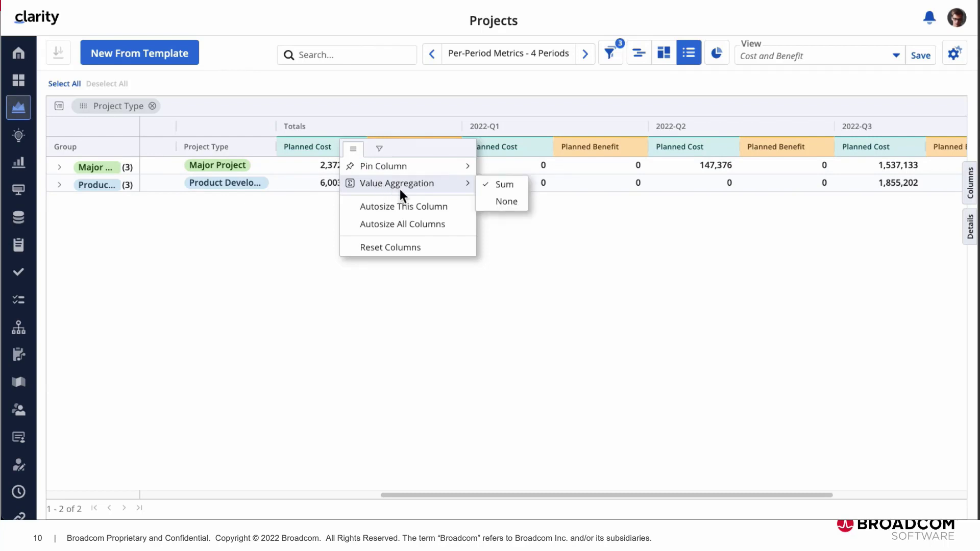
click(500, 201)
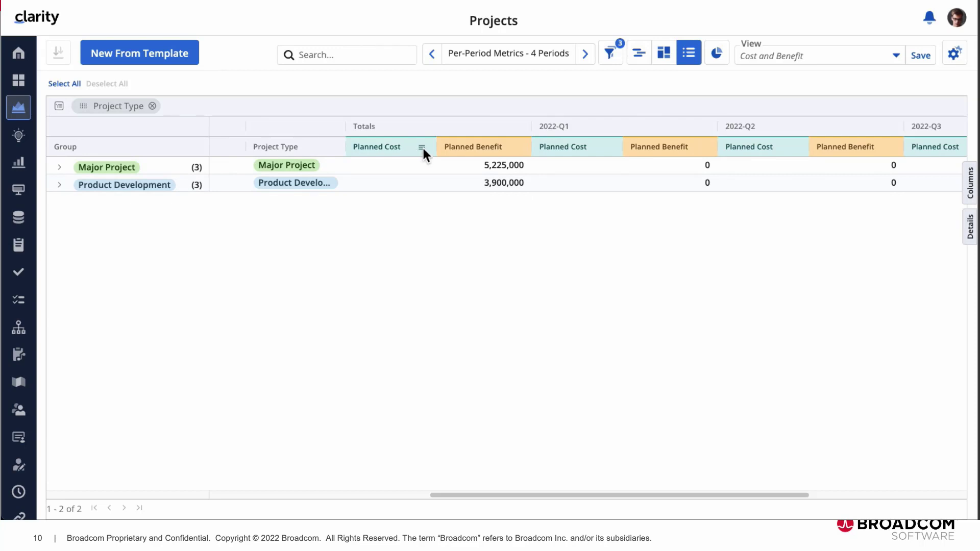
Remove the Project Type grouping from the Cost and Benefit grid
drag(550, 494, 464, 490)
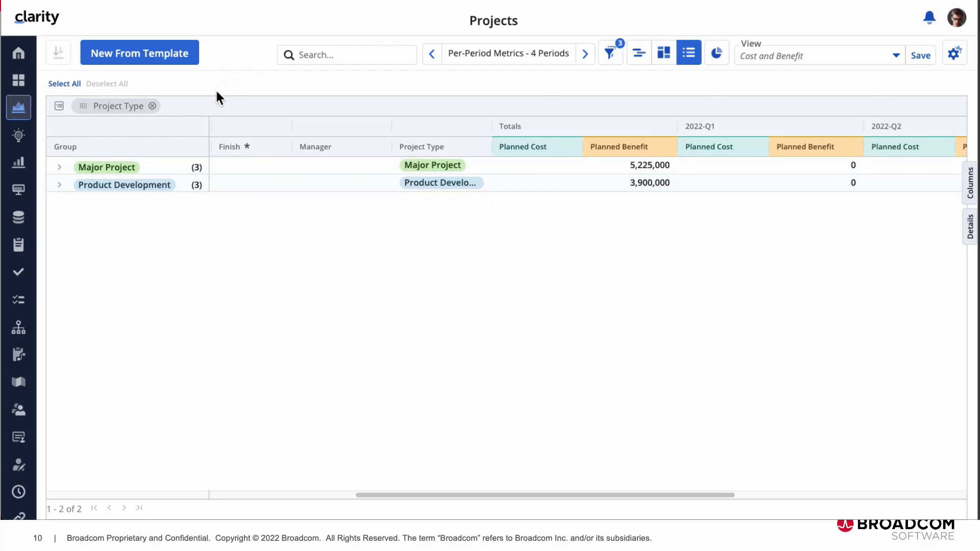
click(152, 106)
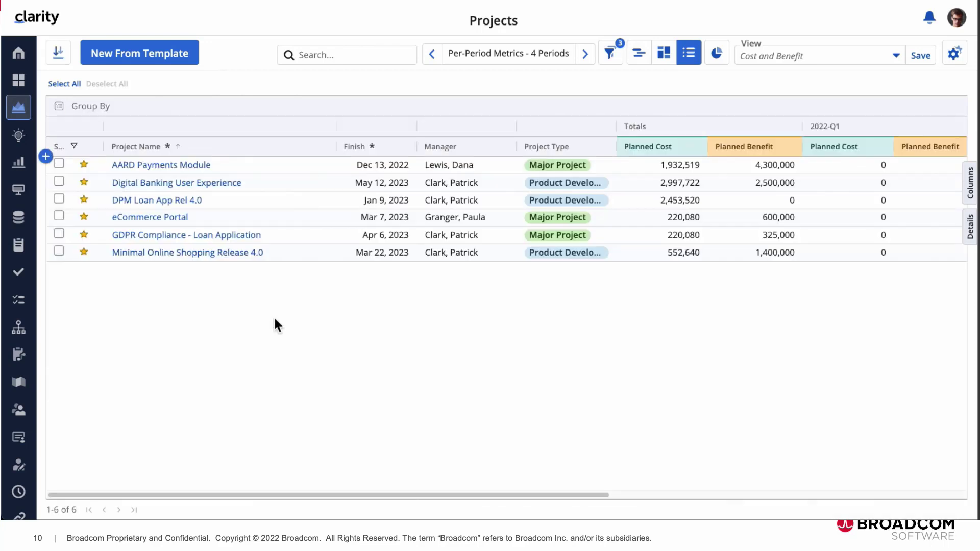
Open the AARD Payments Module project and view the widgets on its To Dos page
click(167, 171)
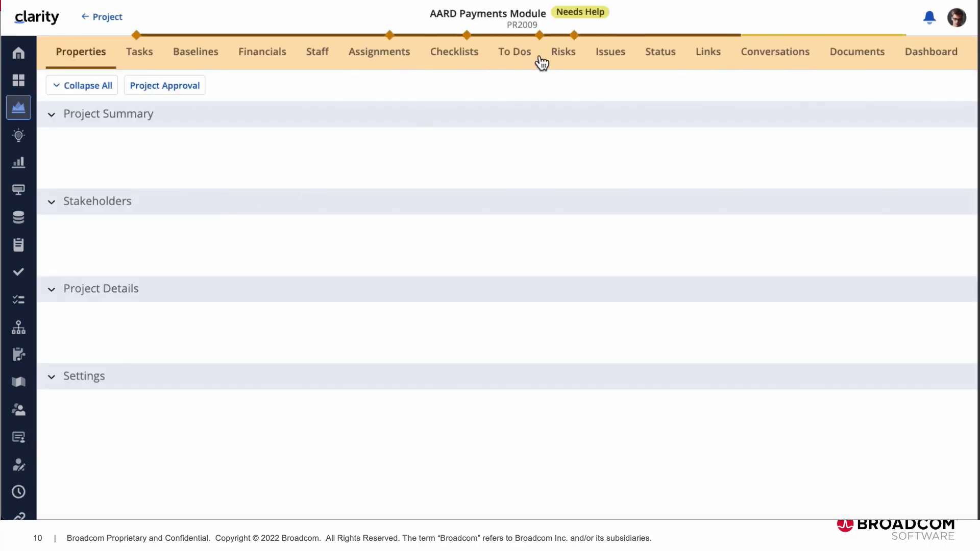
click(520, 59)
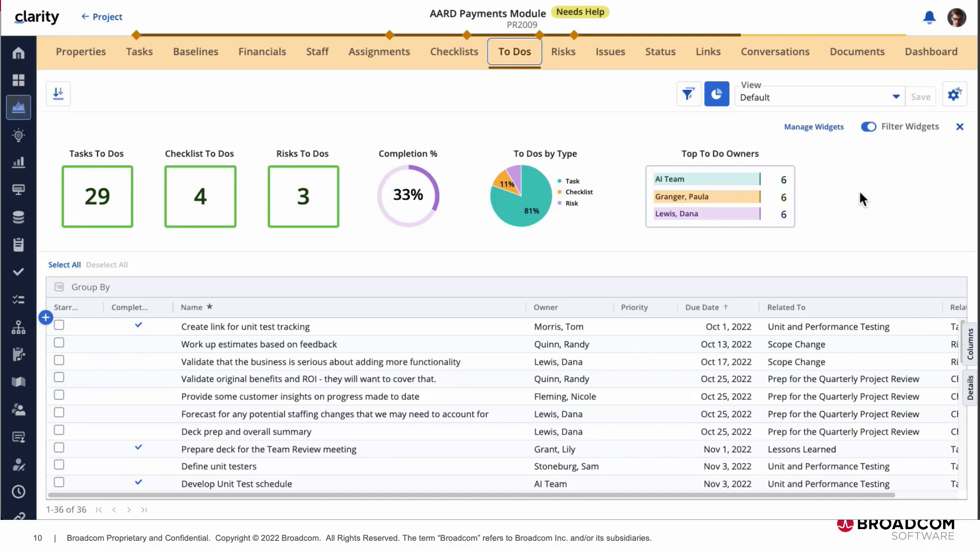
Open Financial Plan V1 from the project's cost plans in Financials and examine its cost widgets
click(261, 56)
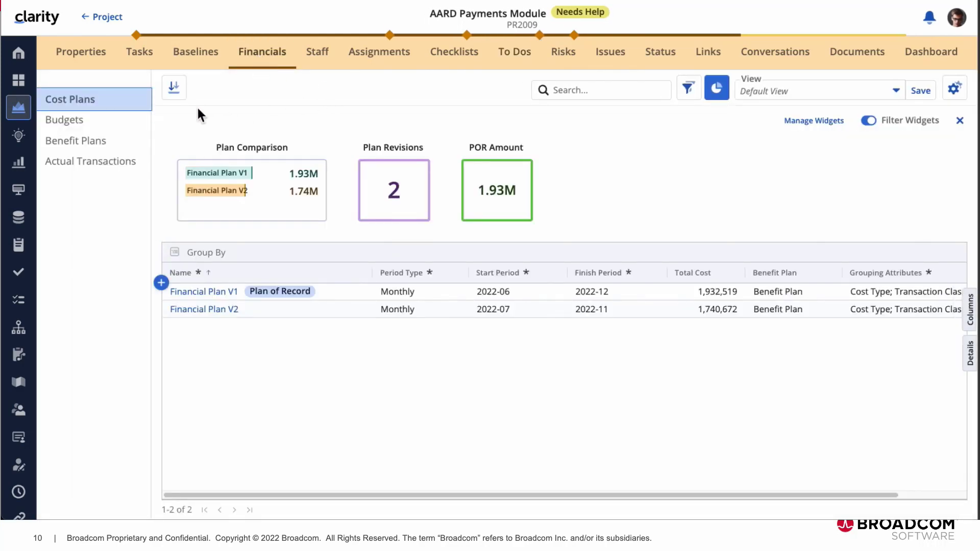
click(219, 296)
click(219, 295)
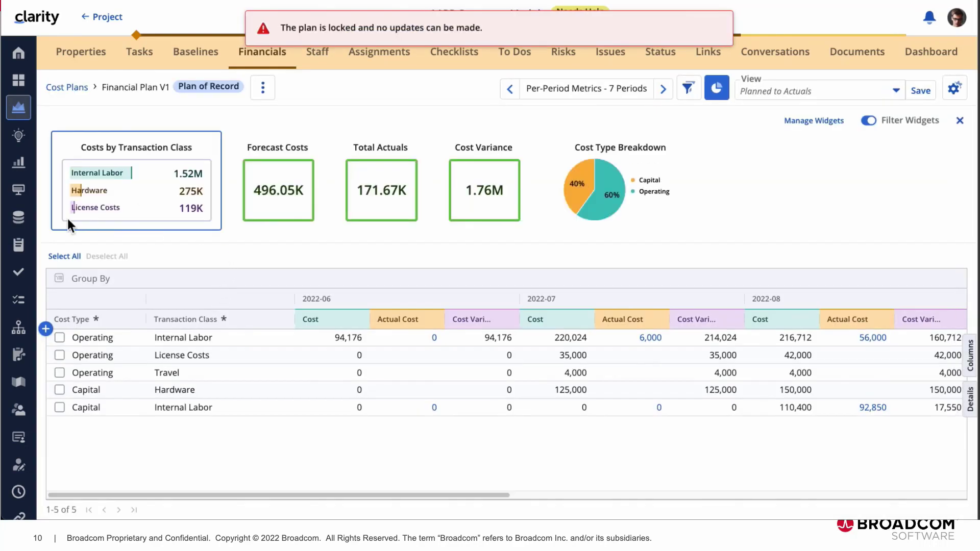
mouse_move(613, 201)
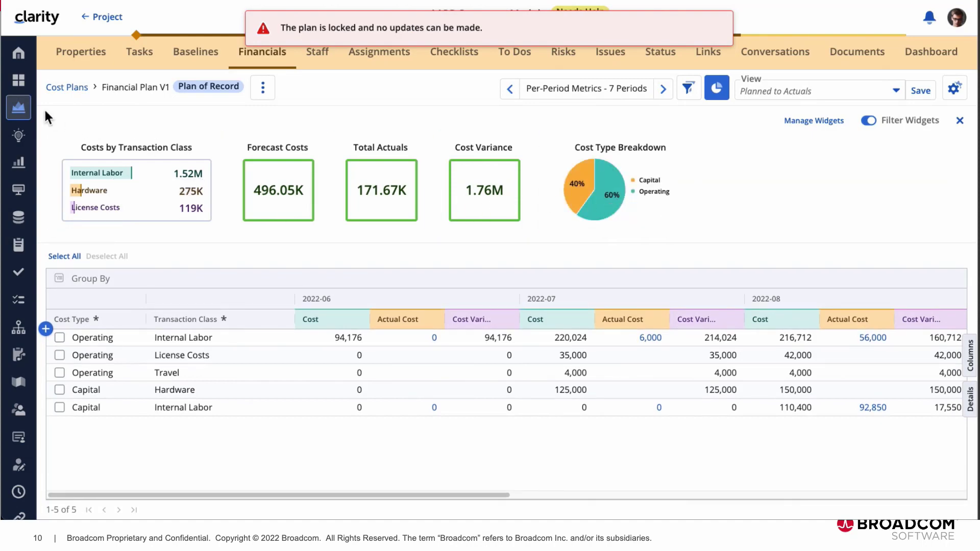
Leave the cost plan and open the Budget Plan from the project's budgets to examine its widgets
click(64, 91)
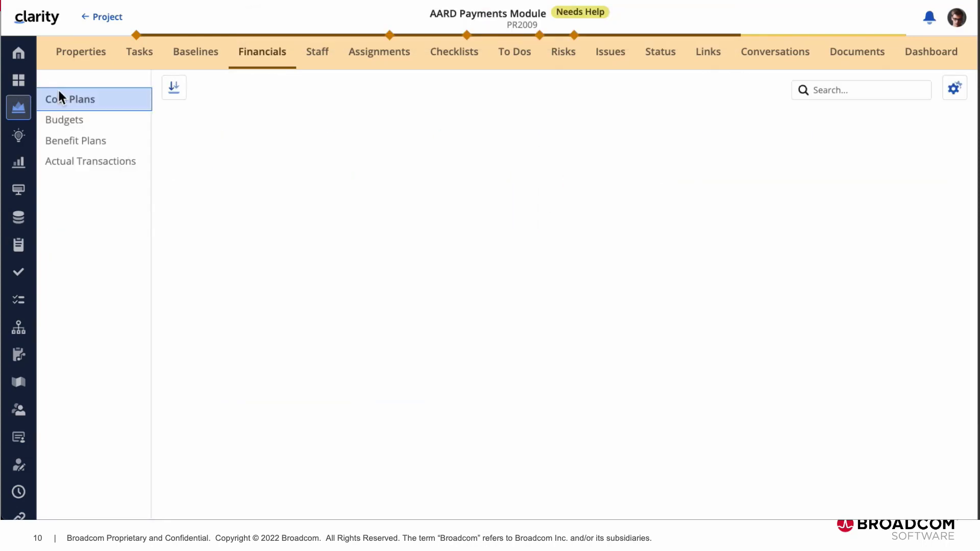
click(68, 122)
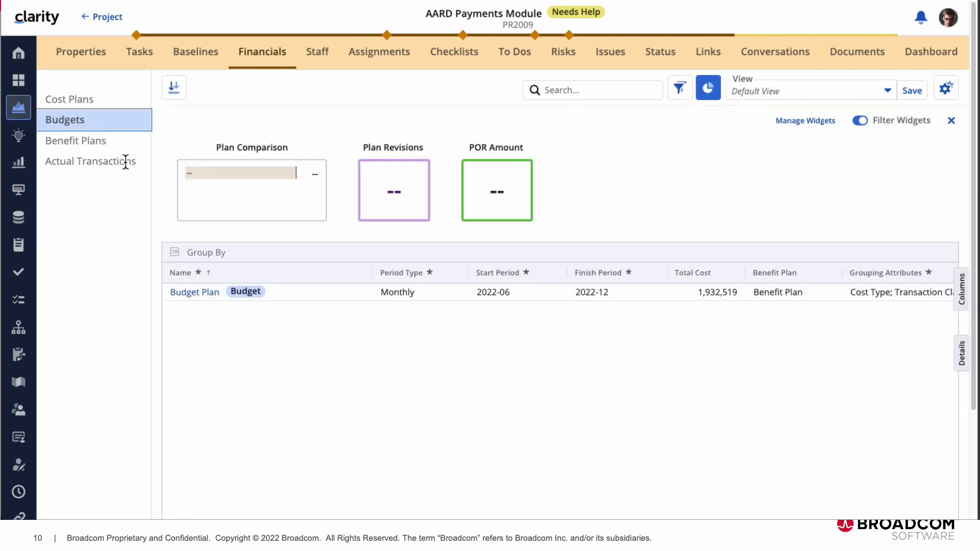
click(206, 293)
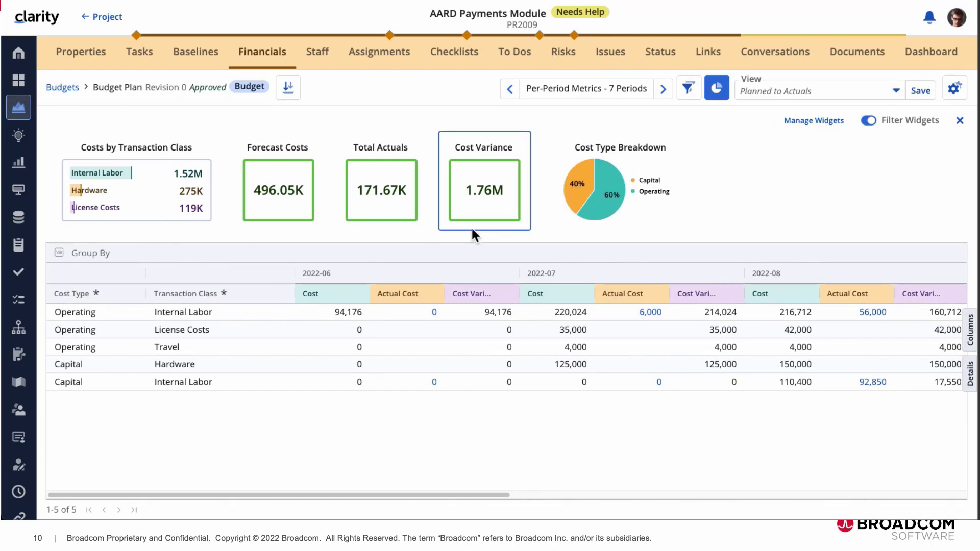
Leave the budget, view the widget on the project's Benefit Plans page and open the Benefit Plan's details
click(62, 85)
click(71, 143)
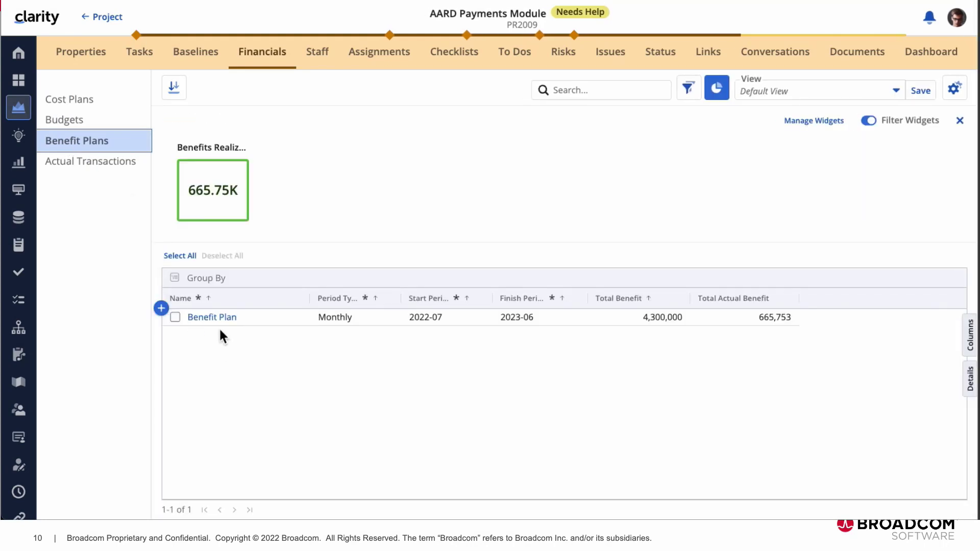
click(223, 323)
click(219, 318)
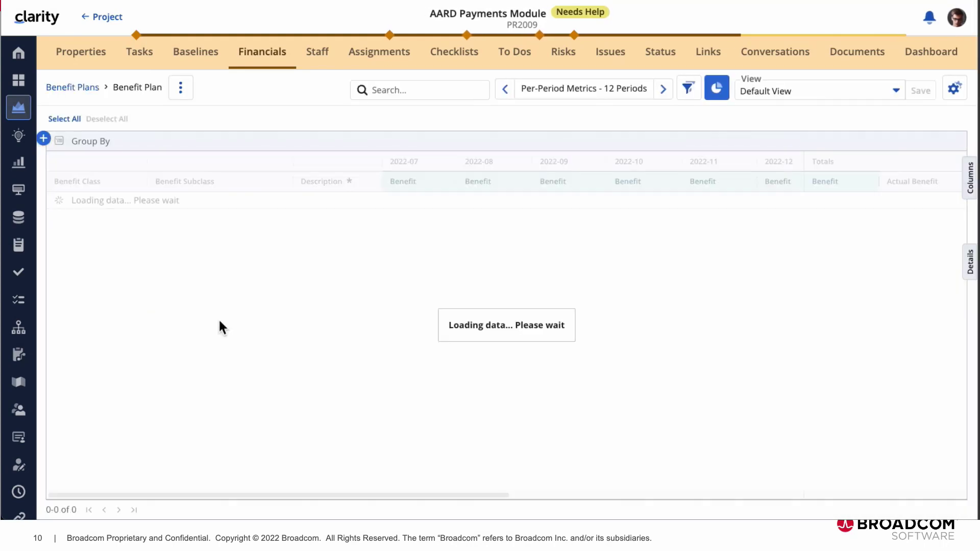